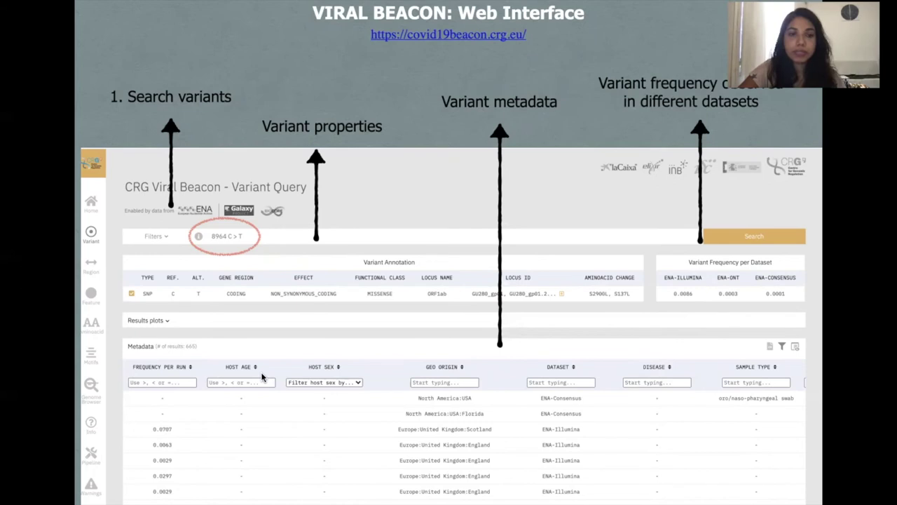
pyautogui.press('Right')
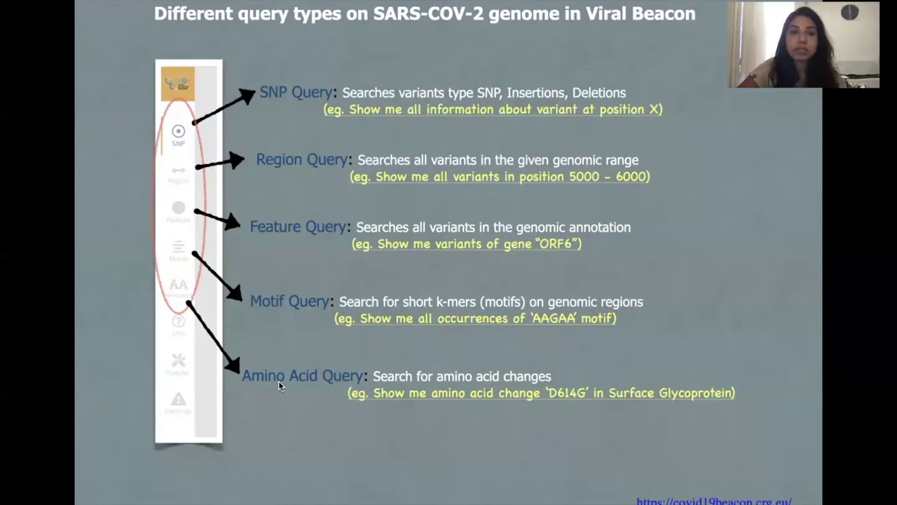
pyautogui.press('Right')
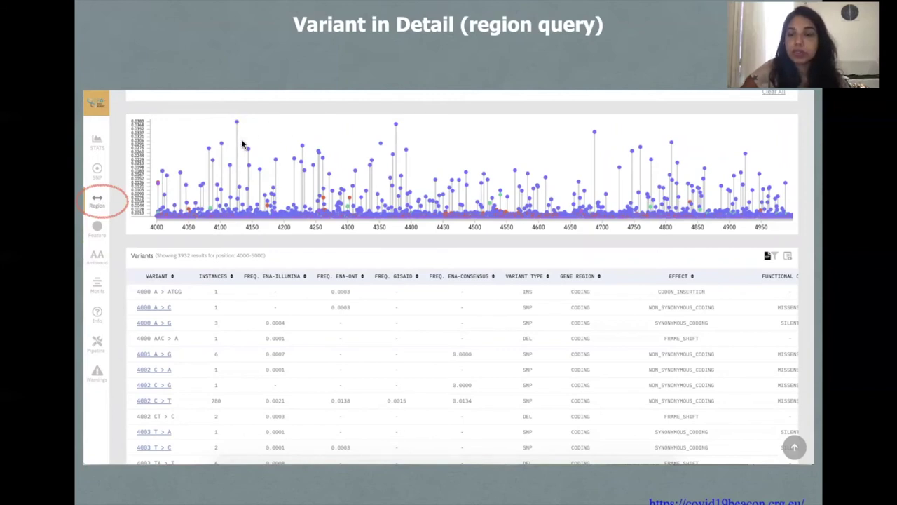
pyautogui.press('Right')
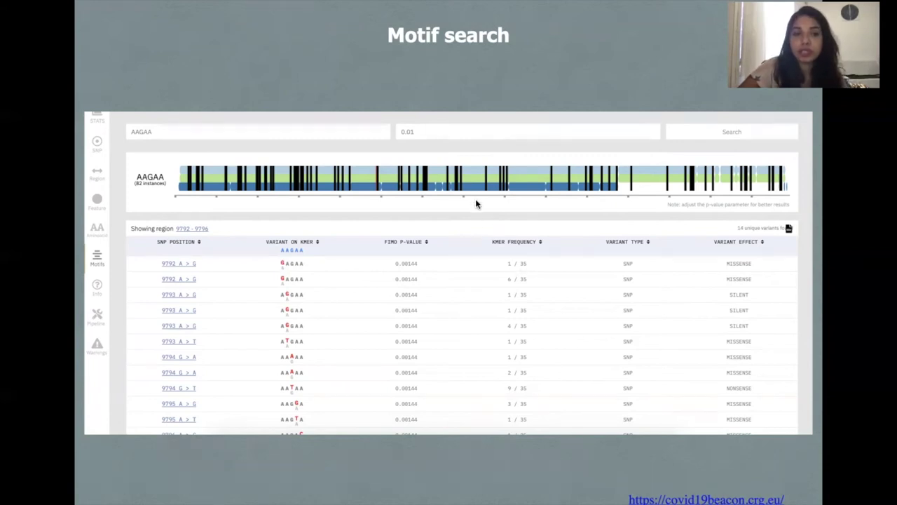
pyautogui.press('Right')
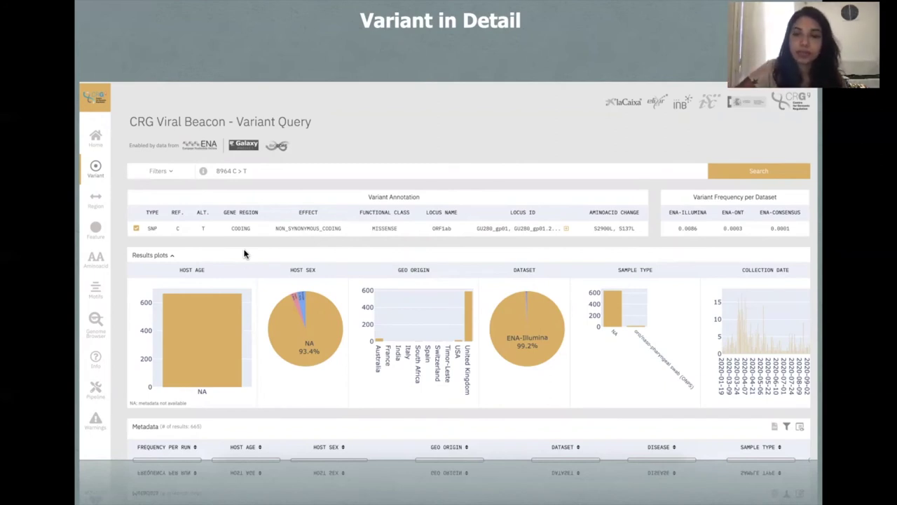
pyautogui.press('Right')
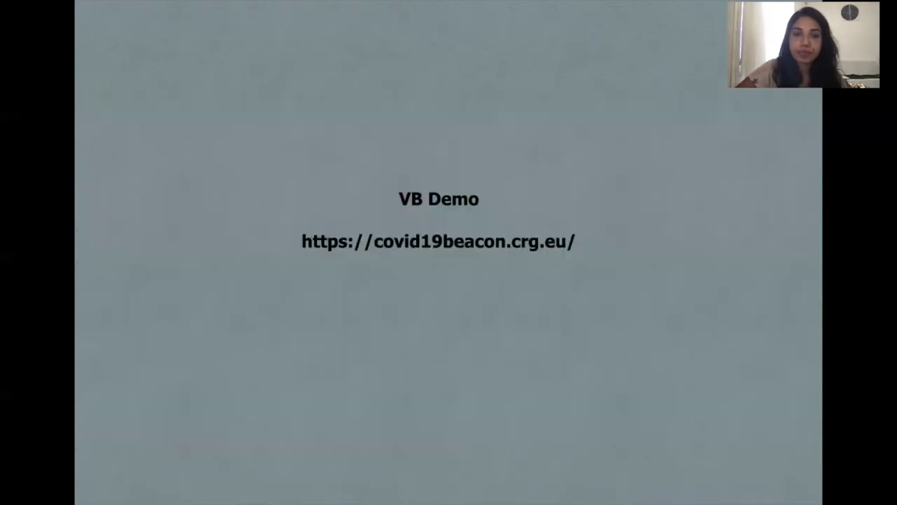
# Exit the slideshow and switch to Google Chrome, where the Viral Beacon site is open
pyautogui.press('Escape')
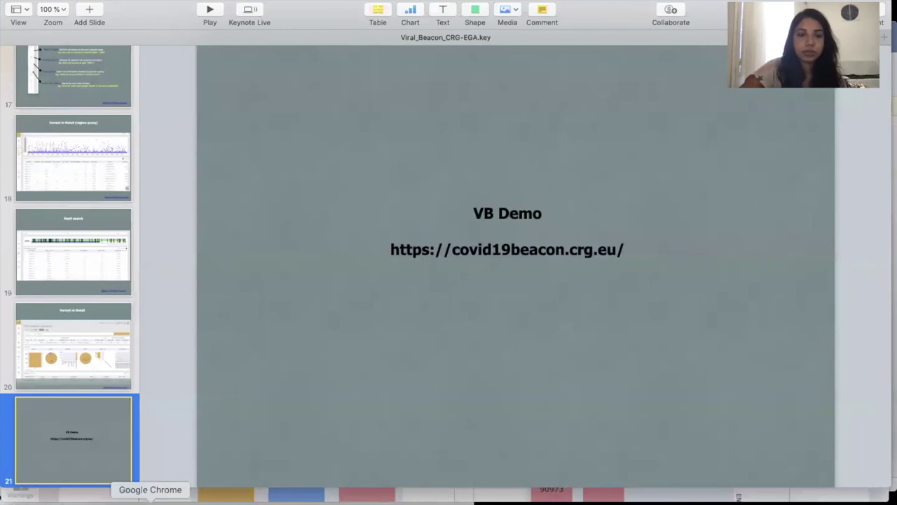
pyautogui.click(150, 499)
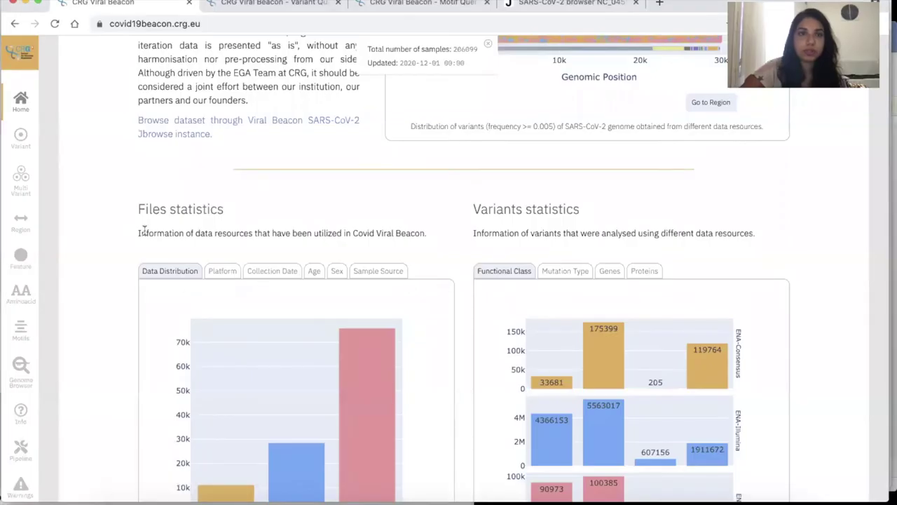
# Review the introduction on the Viral Beacon Summary page and the plot of variant frequency by genomic position
pyautogui.scroll(5, 144, 231)
pyautogui.scroll(3, 144, 232)
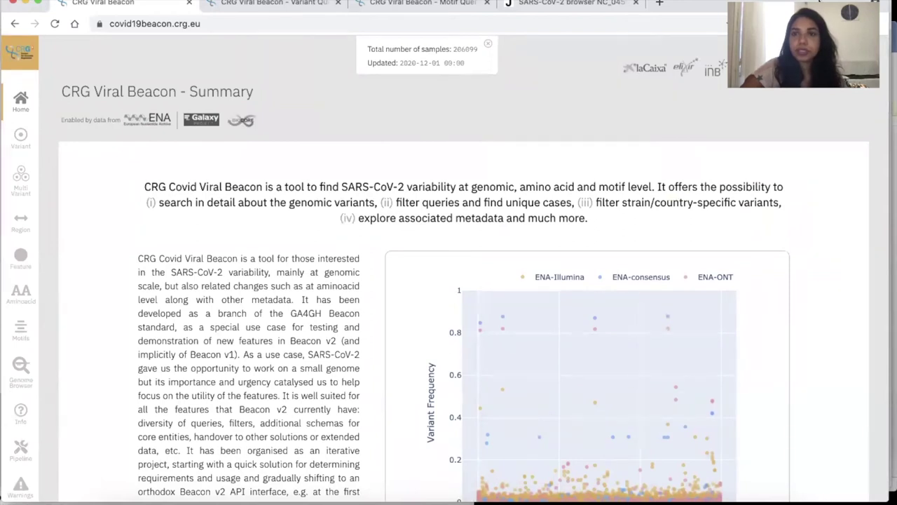
pyautogui.scroll(-1, 175, 245)
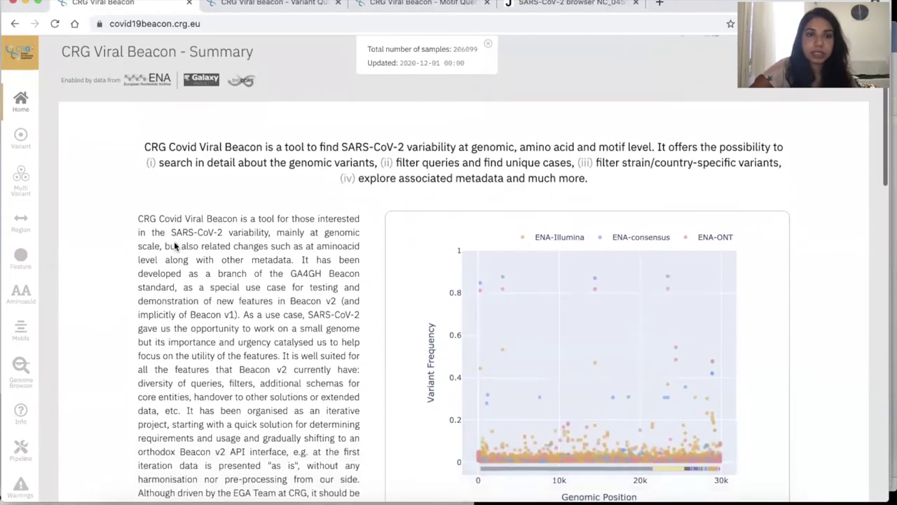
pyautogui.scroll(-1, 259, 268)
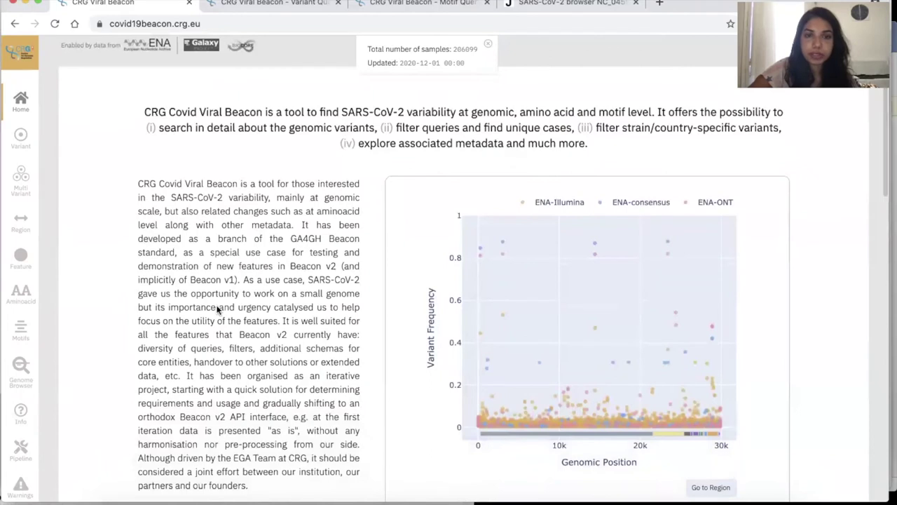
pyautogui.scroll(-2, 218, 309)
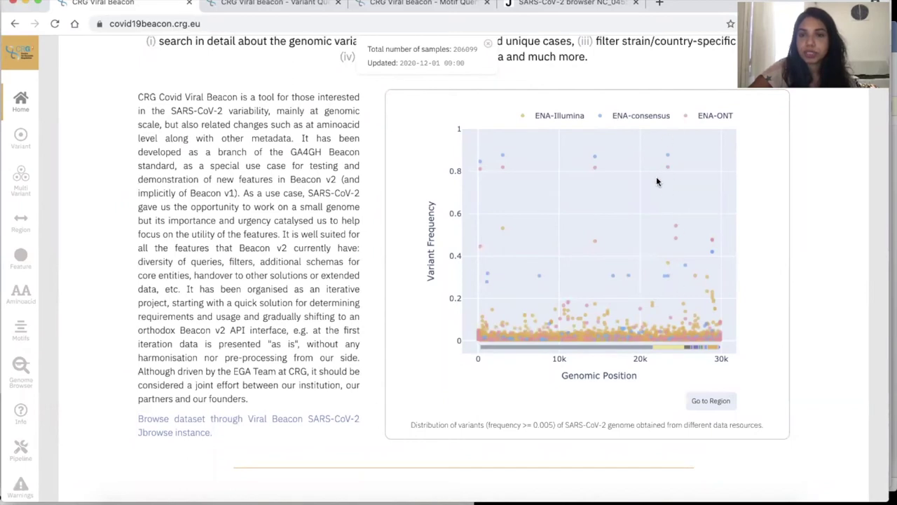
pyautogui.scroll(-1, 480, 286)
pyautogui.scroll(-3, 481, 286)
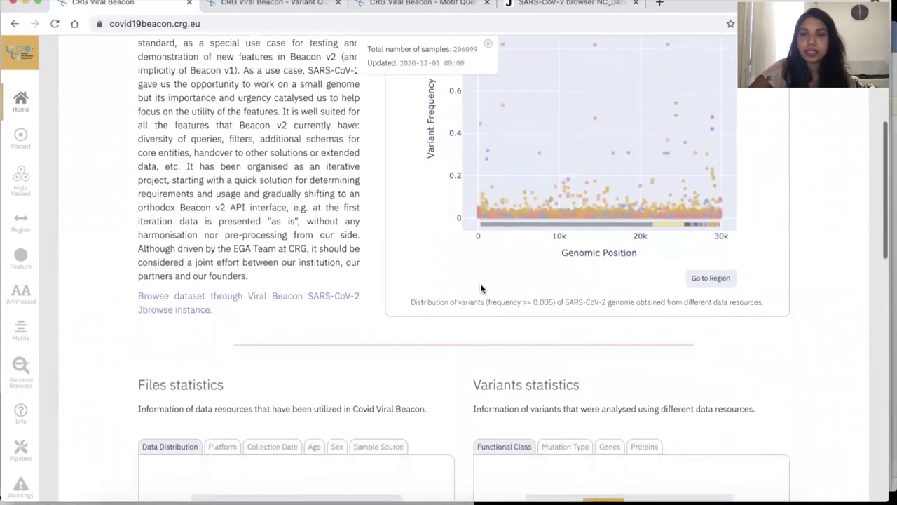
pyautogui.scroll(2, 484, 281)
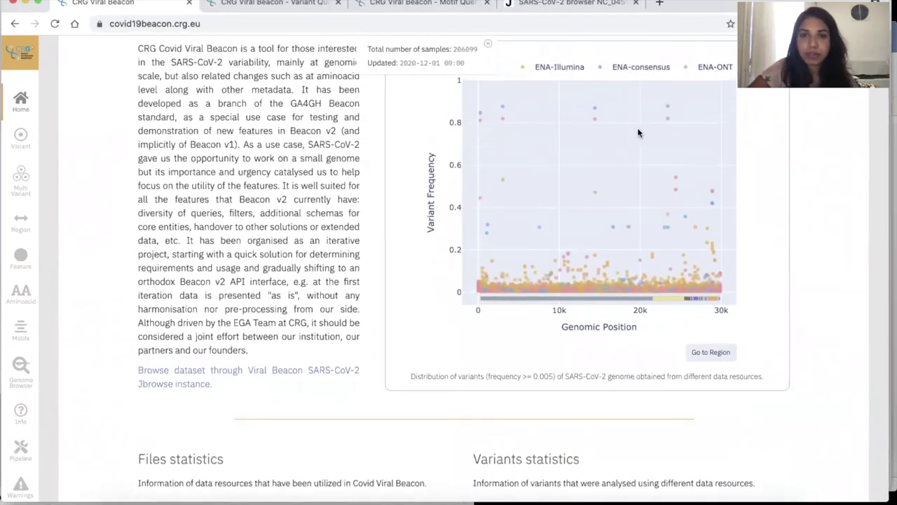
# Examine the Files statistics and Variants statistics charts and the world map of SARS-CoV-2 file distribution
pyautogui.scroll(-3, 343, 309)
pyautogui.scroll(-2, 343, 309)
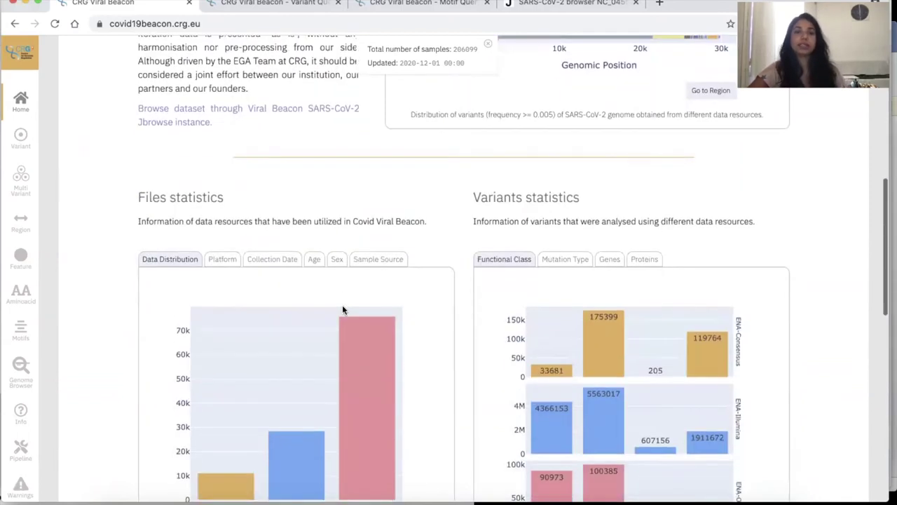
pyautogui.scroll(-3, 343, 310)
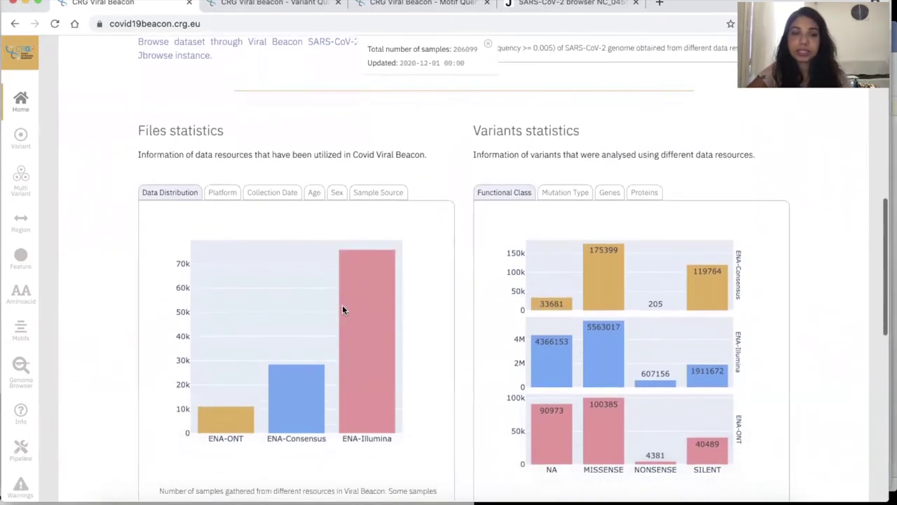
pyautogui.scroll(-4, 343, 310)
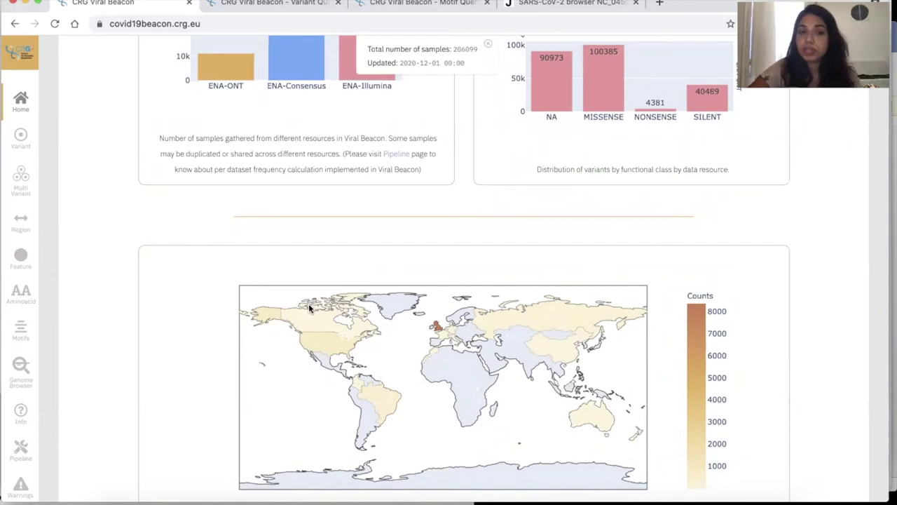
pyautogui.scroll(-2, 308, 304)
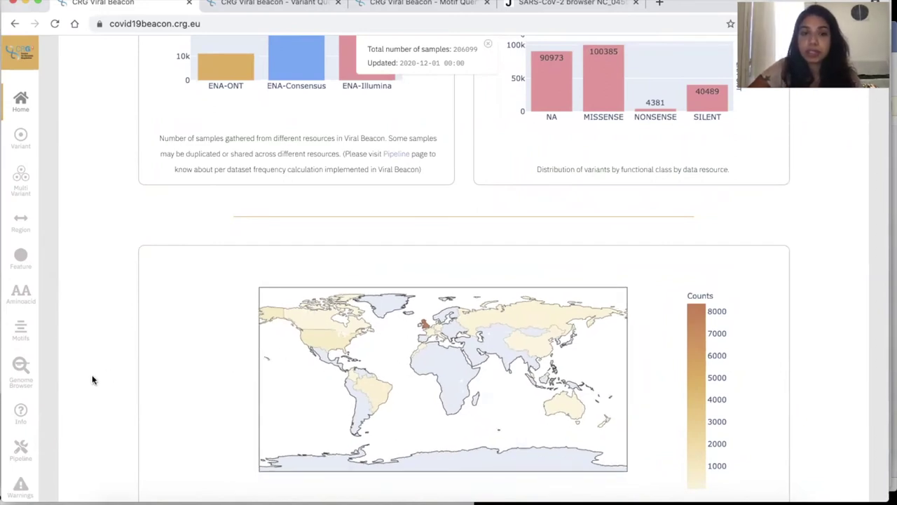
pyautogui.scroll(-3, 92, 380)
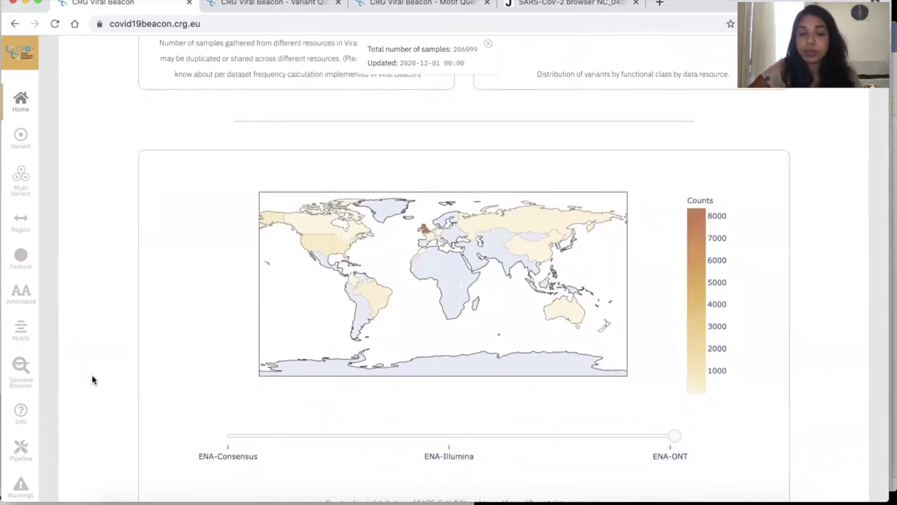
pyautogui.scroll(-3, 92, 380)
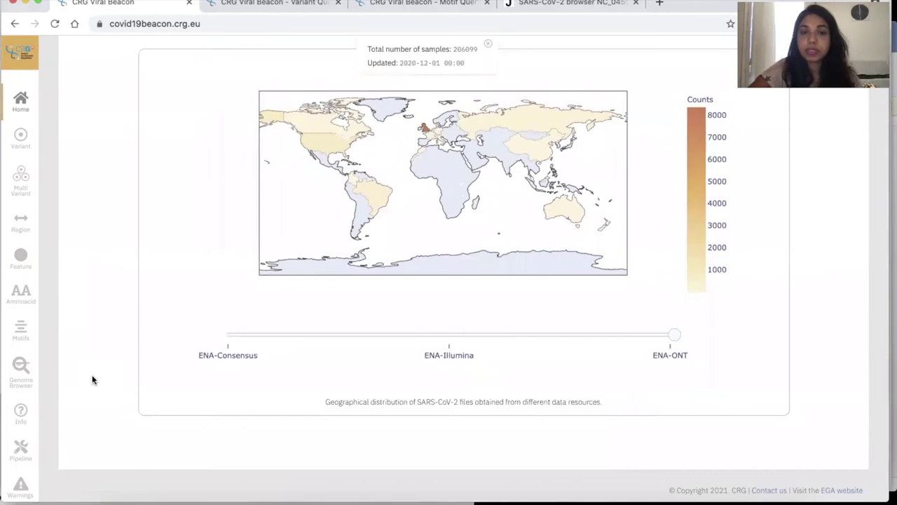
pyautogui.scroll(1, 92, 380)
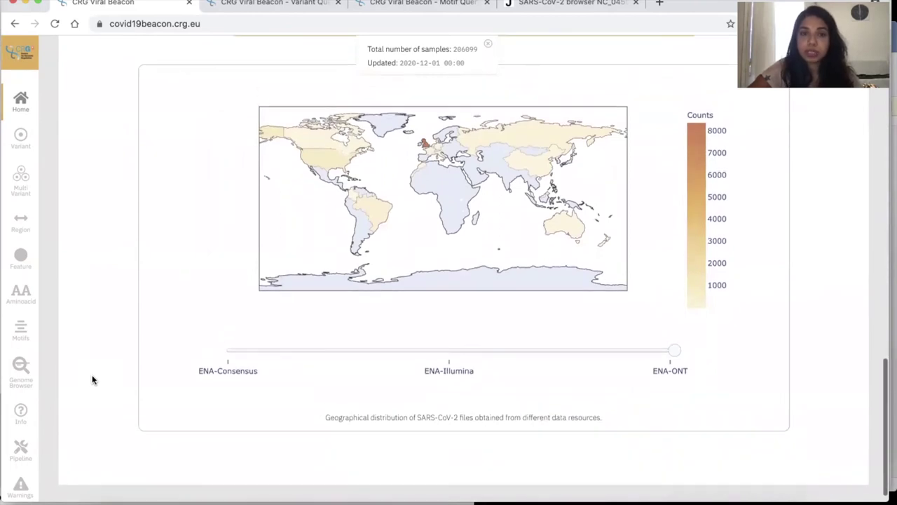
pyautogui.scroll(9, 92, 379)
pyautogui.scroll(-2, 92, 380)
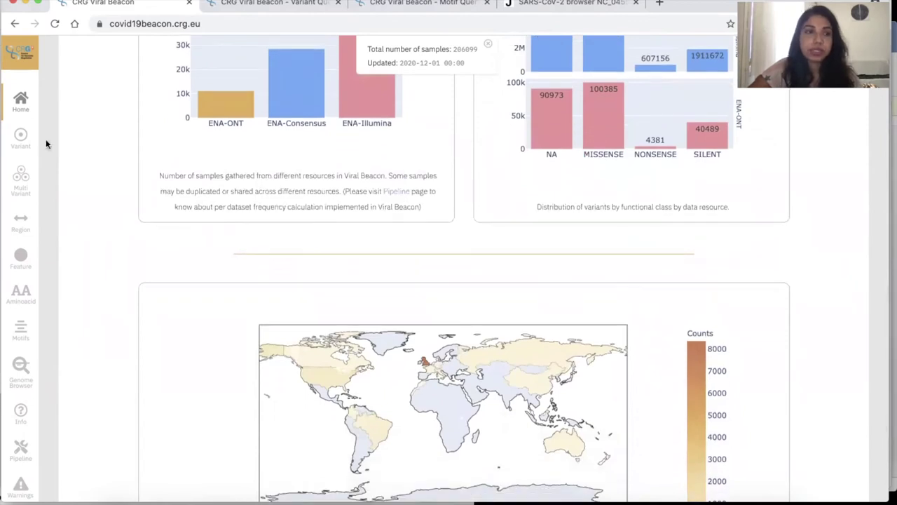
# Switch to the open Variant Query page for 8964 C > T and read the help on query syntax
pyautogui.click(267, 7)
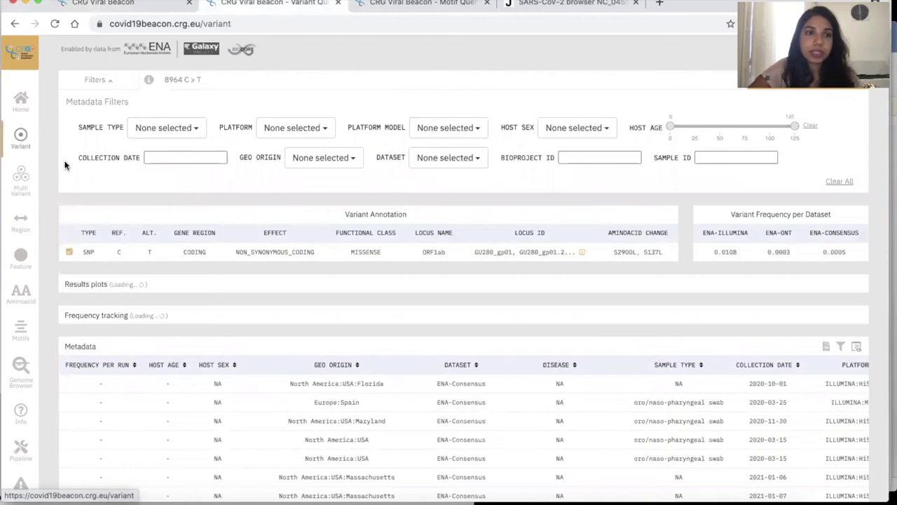
pyautogui.scroll(1, 228, 96)
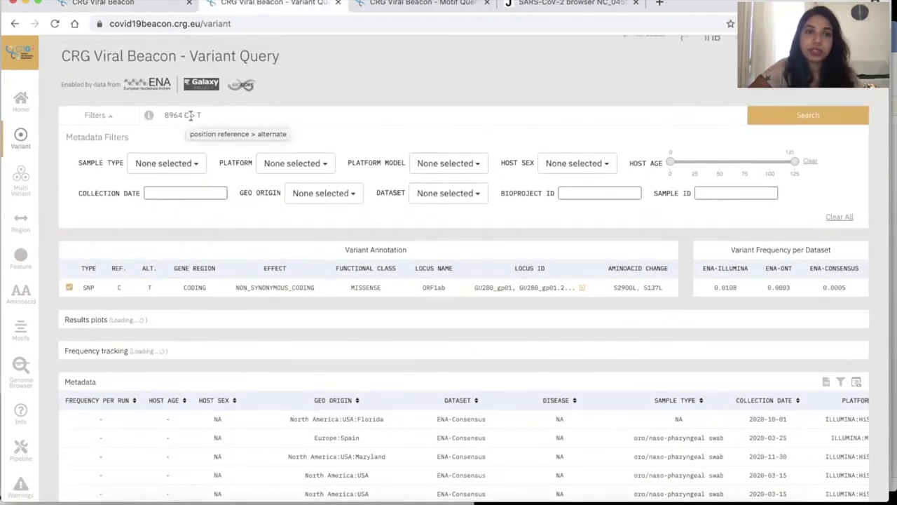
pyautogui.click(169, 117)
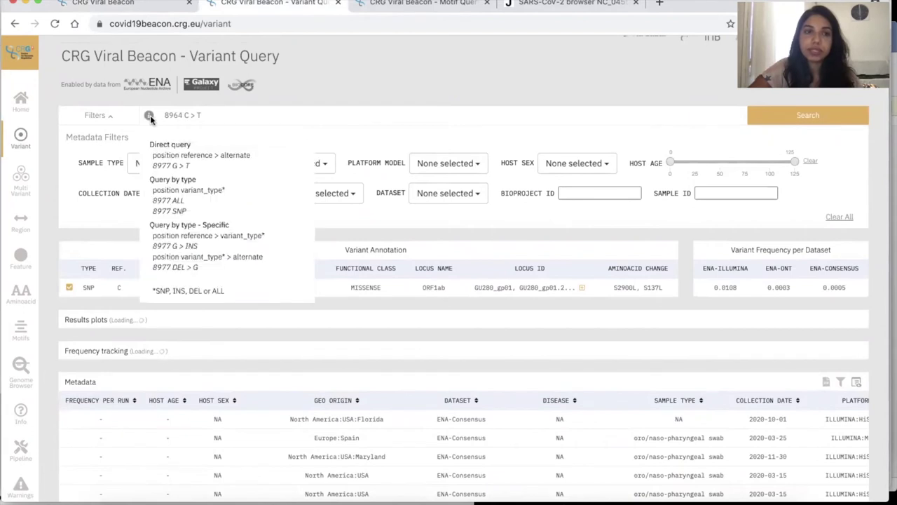
pyautogui.click(162, 133)
pyautogui.click(153, 119)
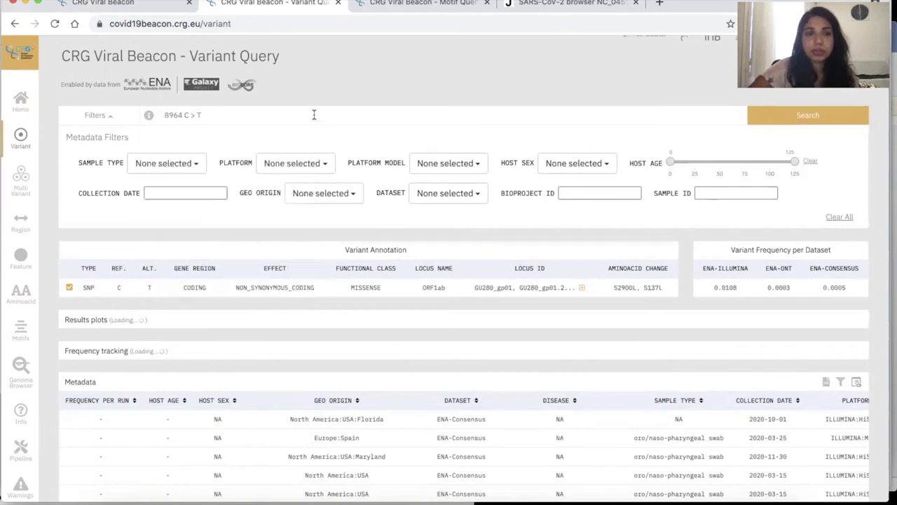
# Look through the choices of the Sample Type, Platform and Host Sex metadata filters without selecting any
pyautogui.scroll(-1, 283, 224)
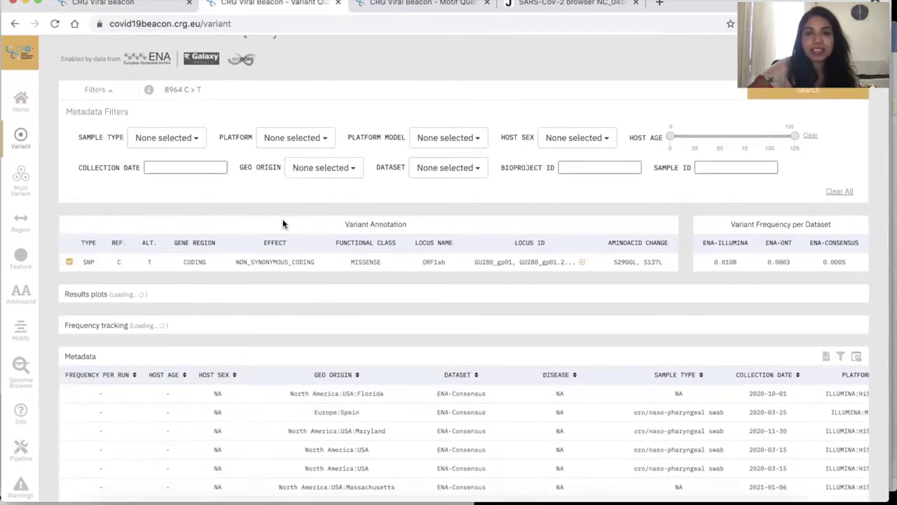
pyautogui.scroll(-1, 283, 223)
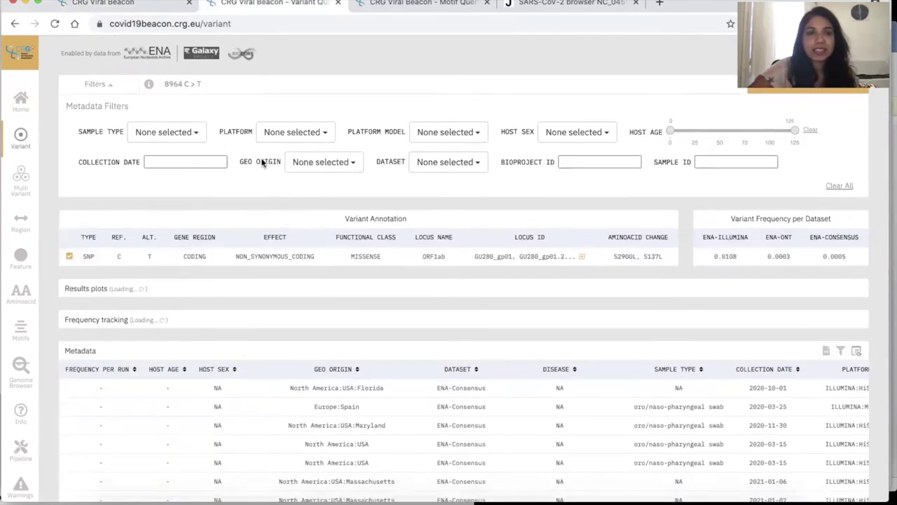
pyautogui.click(198, 133)
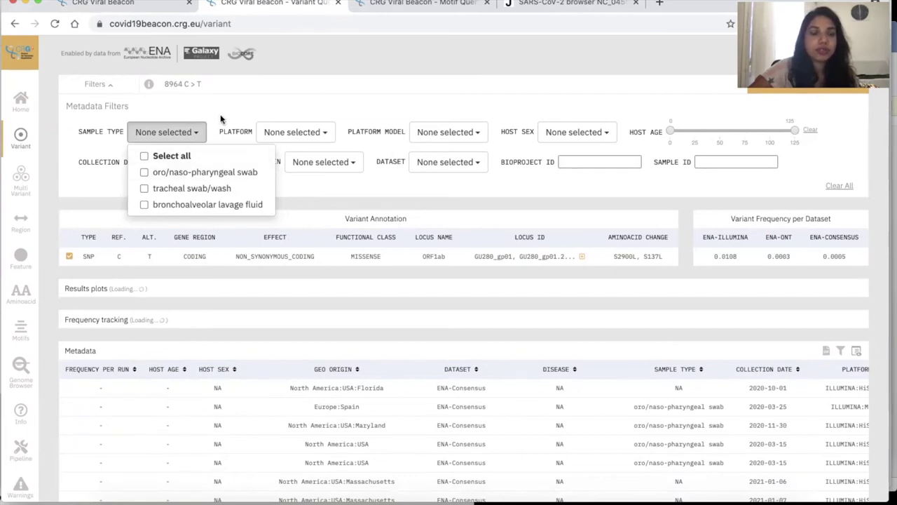
pyautogui.click(221, 109)
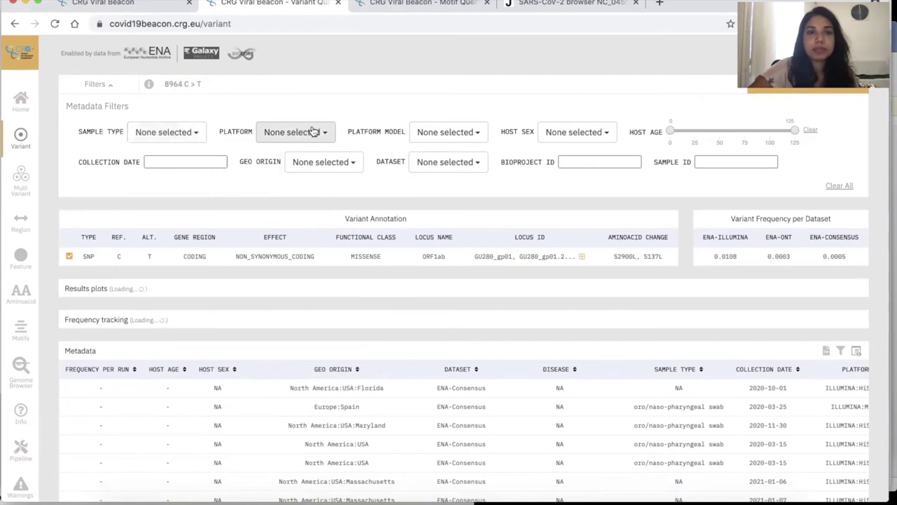
pyautogui.click(313, 132)
pyautogui.click(326, 107)
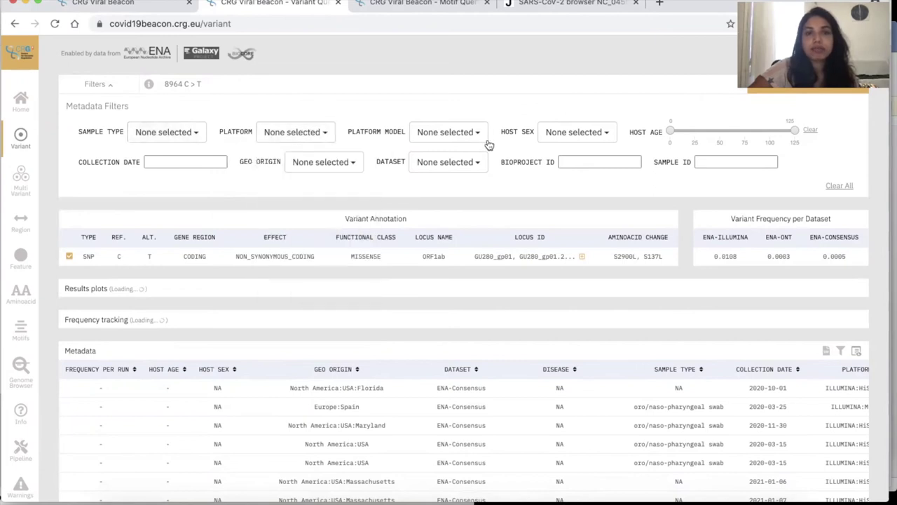
pyautogui.click(577, 134)
pyautogui.click(664, 117)
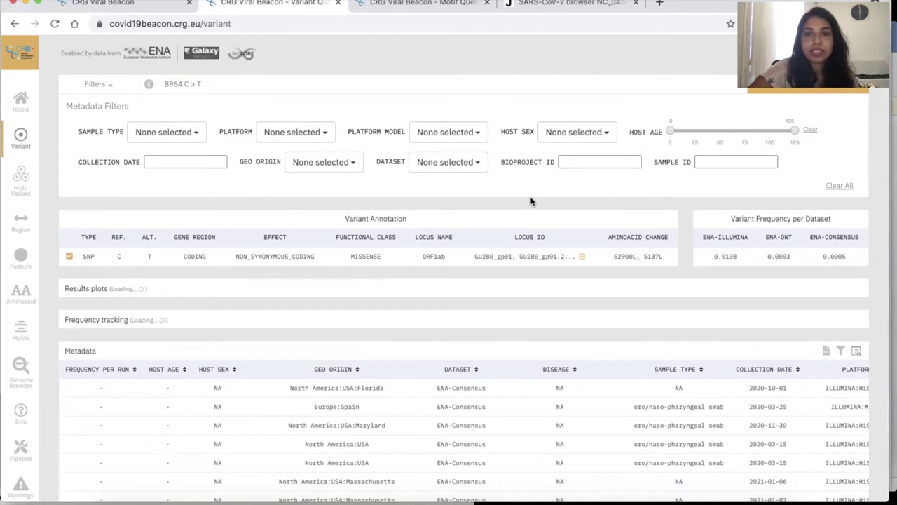
# Examine the variant annotation, the frequency per dataset and the metadata table for variant 8964 C > T
pyautogui.scroll(-2, 481, 189)
pyautogui.scroll(-3, 481, 191)
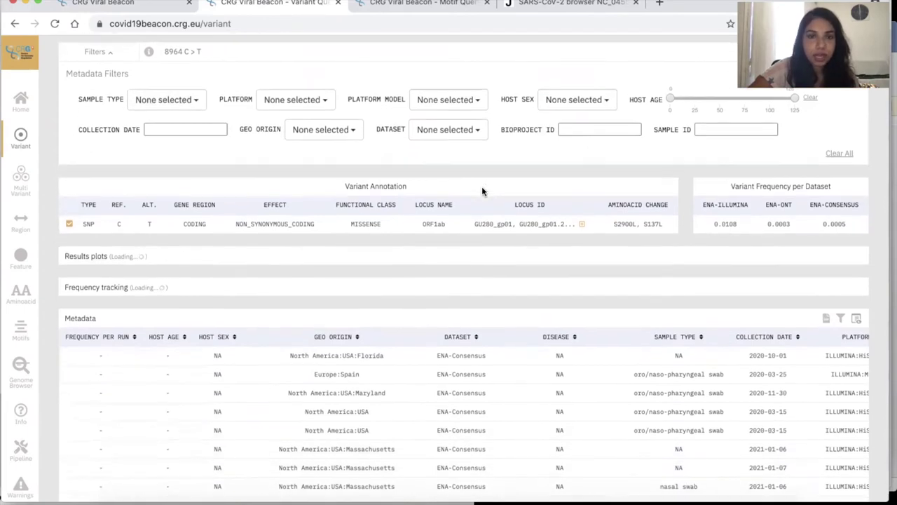
pyautogui.scroll(-1, 481, 190)
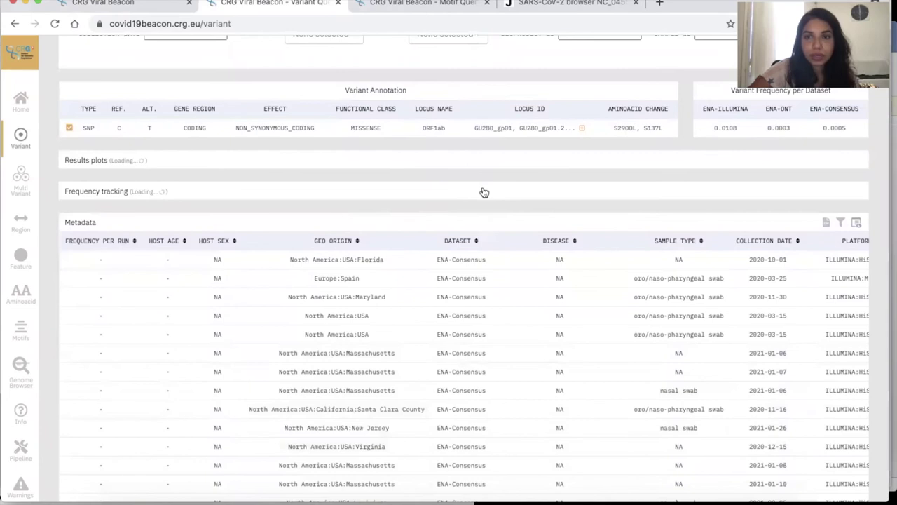
pyautogui.scroll(-1, 482, 190)
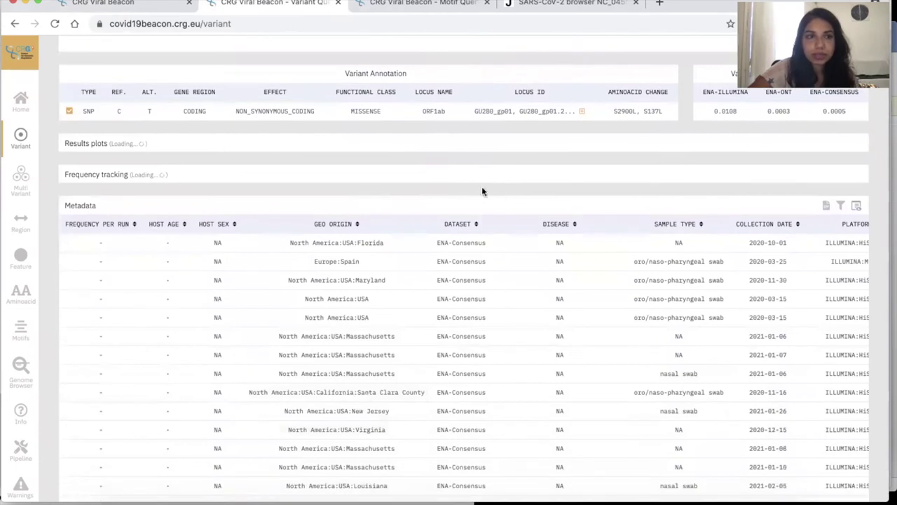
# Open the Multi Variant Query page and look through the predefined lineage example queries without running any
pyautogui.click(370, 8)
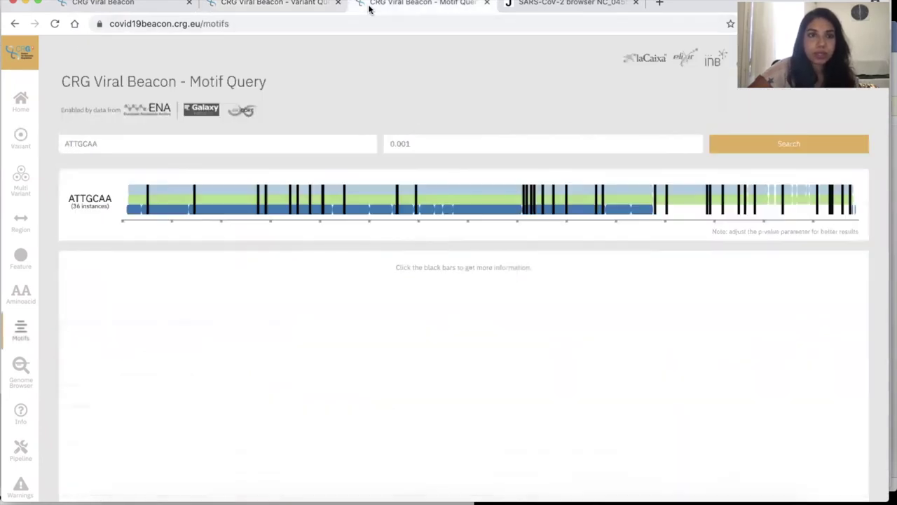
pyautogui.click(301, 6)
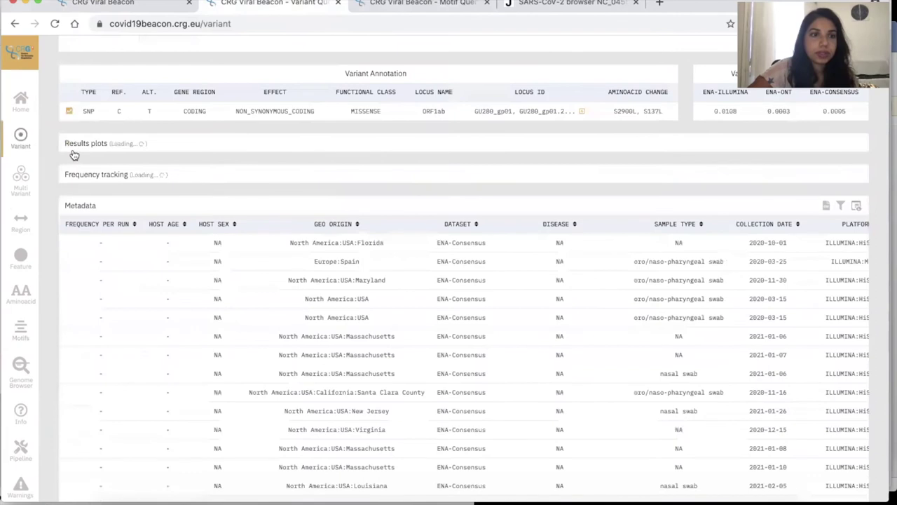
pyautogui.click(25, 184)
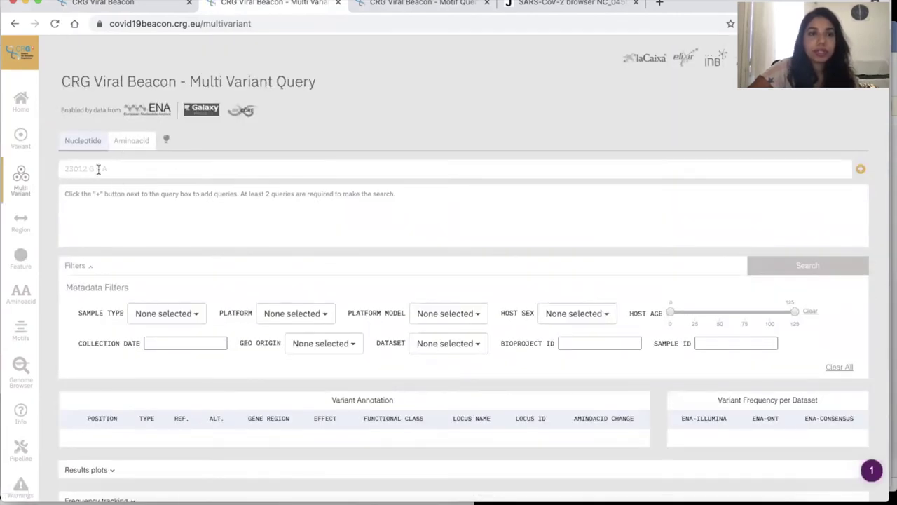
pyautogui.click(166, 142)
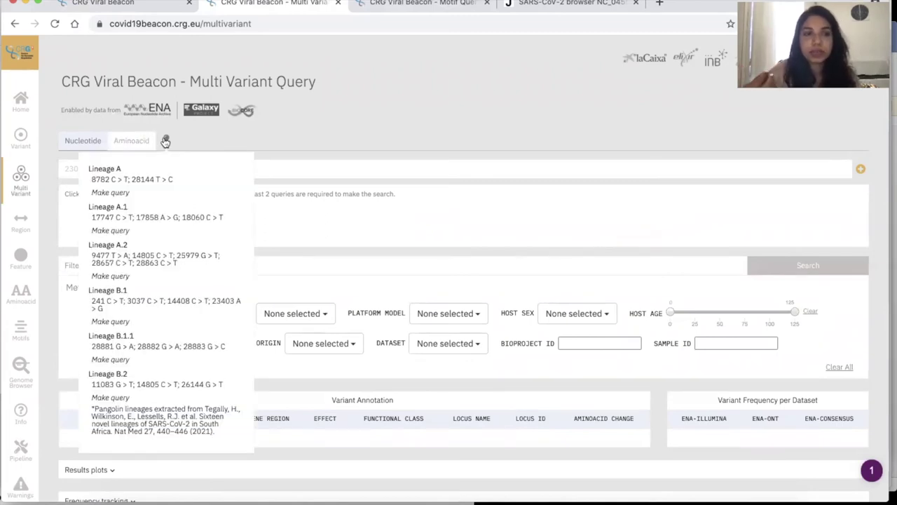
pyautogui.click(126, 246)
pyautogui.click(166, 142)
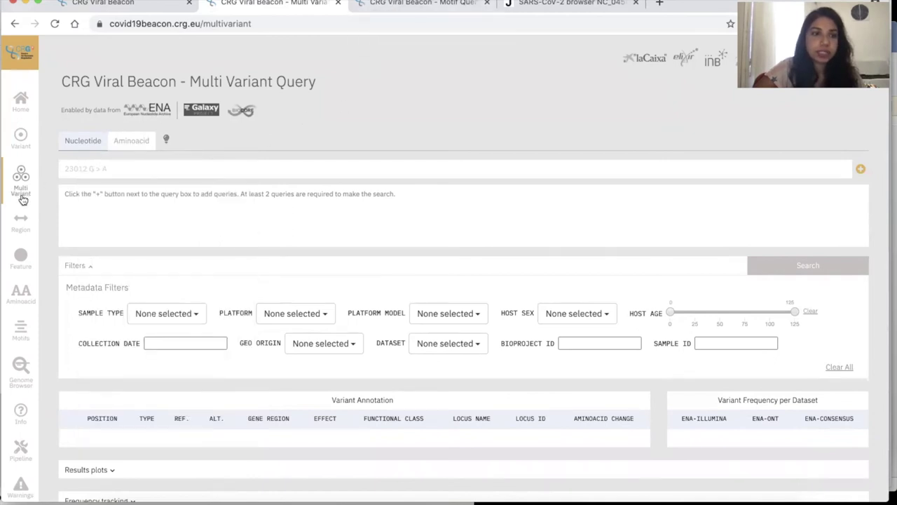
# Run a region query over positions 8970 - 9076 and expand the frequency tracking section
pyautogui.click(20, 234)
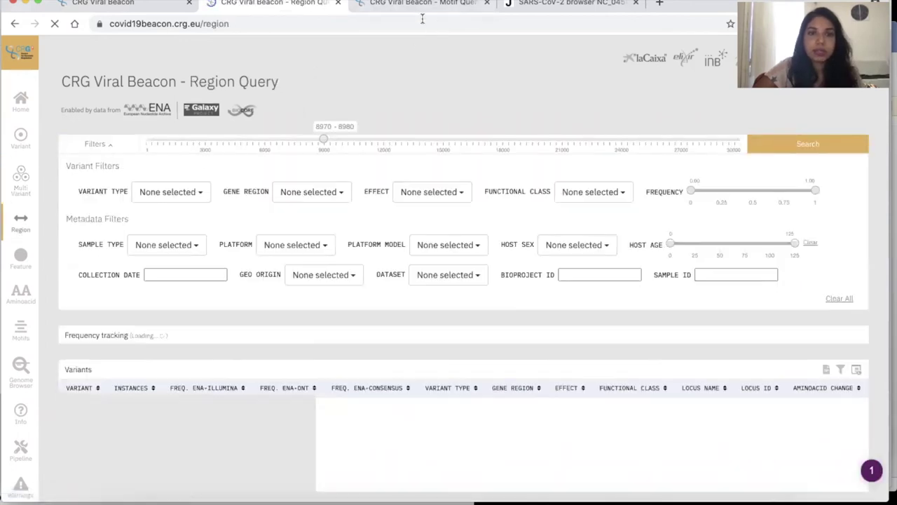
pyautogui.click(323, 132)
pyautogui.click(341, 127)
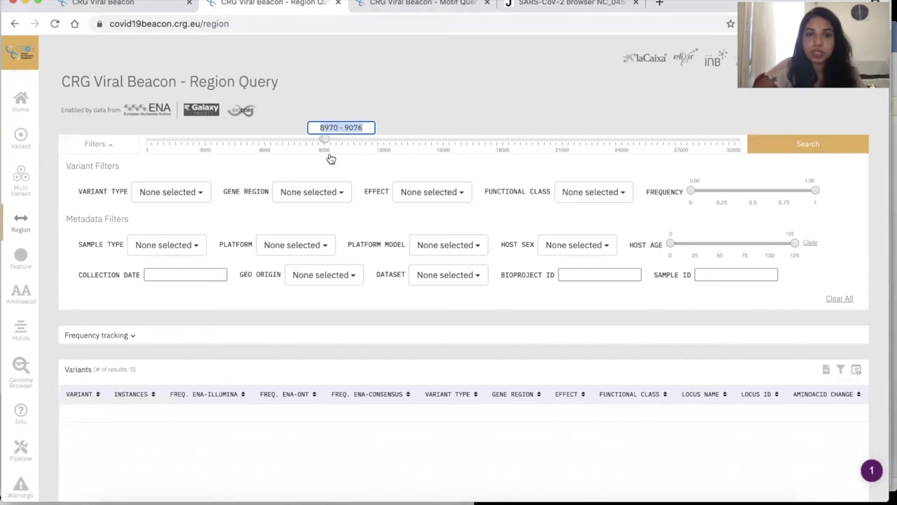
pyautogui.click(327, 141)
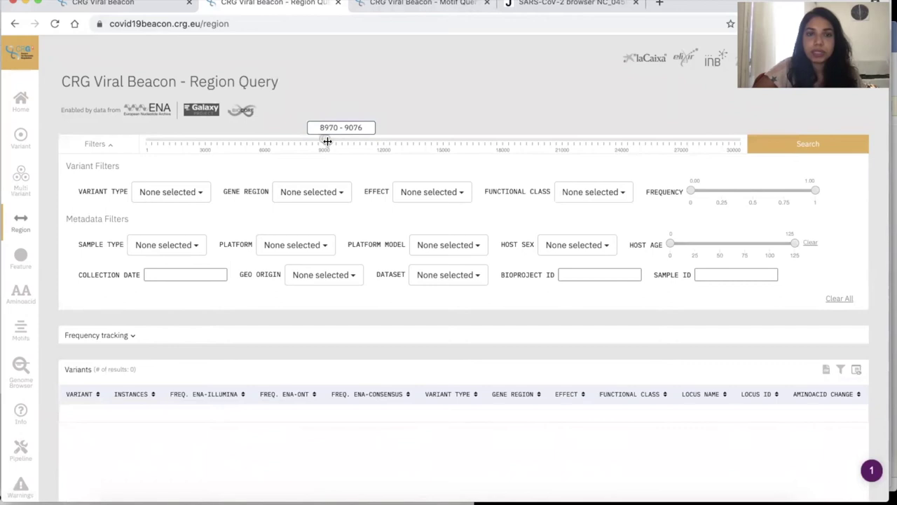
pyautogui.click(787, 145)
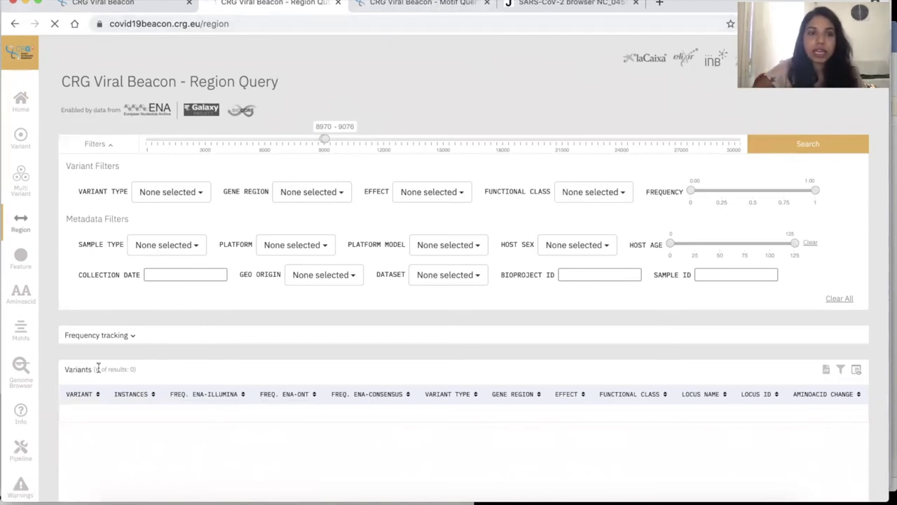
pyautogui.click(131, 339)
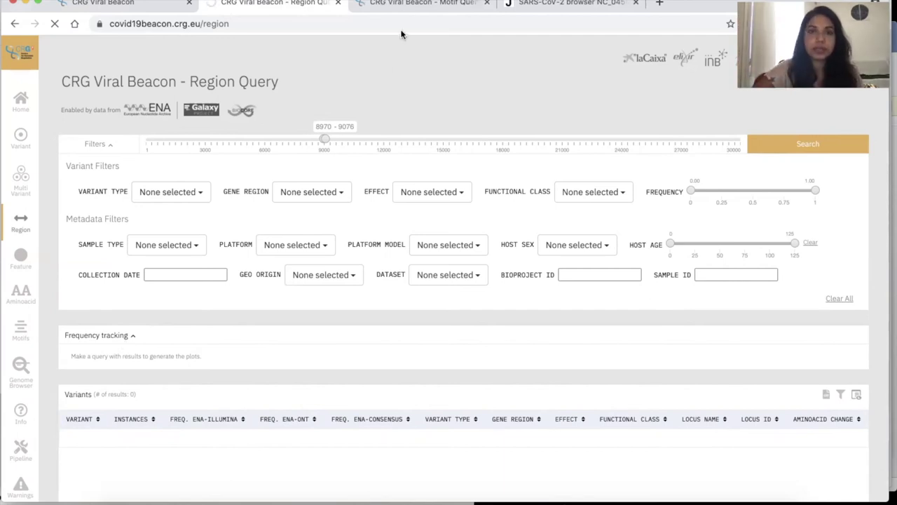
# Switch to the open Motif Query page and examine the variants of the ATTGCAA instance in region 2911 - 2917
pyautogui.click(405, 5)
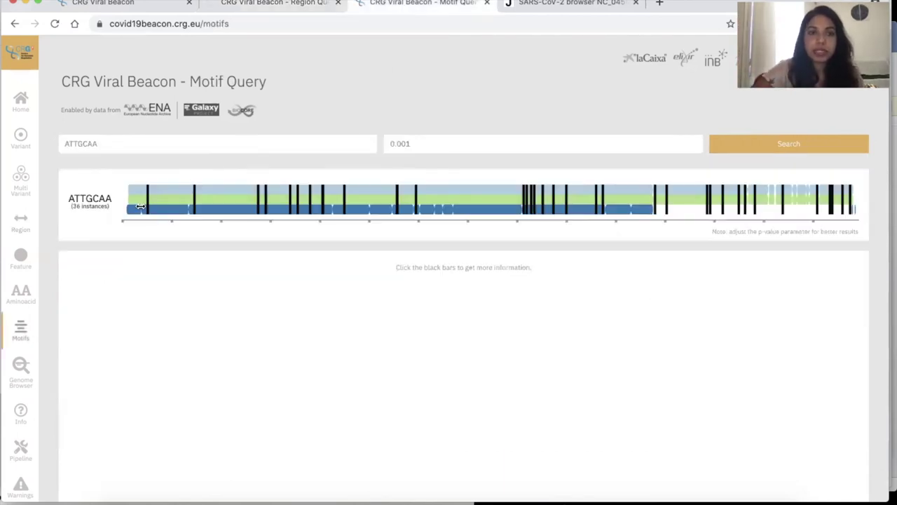
pyautogui.click(68, 142)
pyautogui.doubleClick(68, 142)
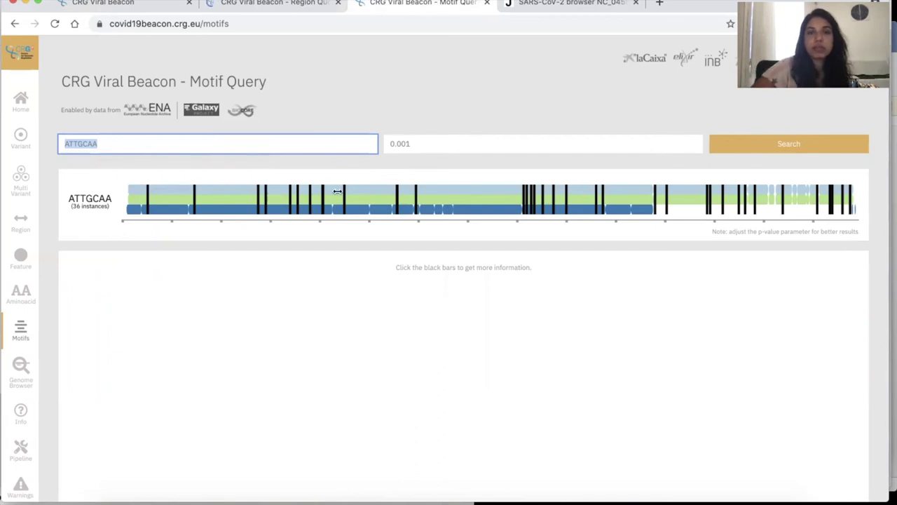
pyautogui.click(195, 213)
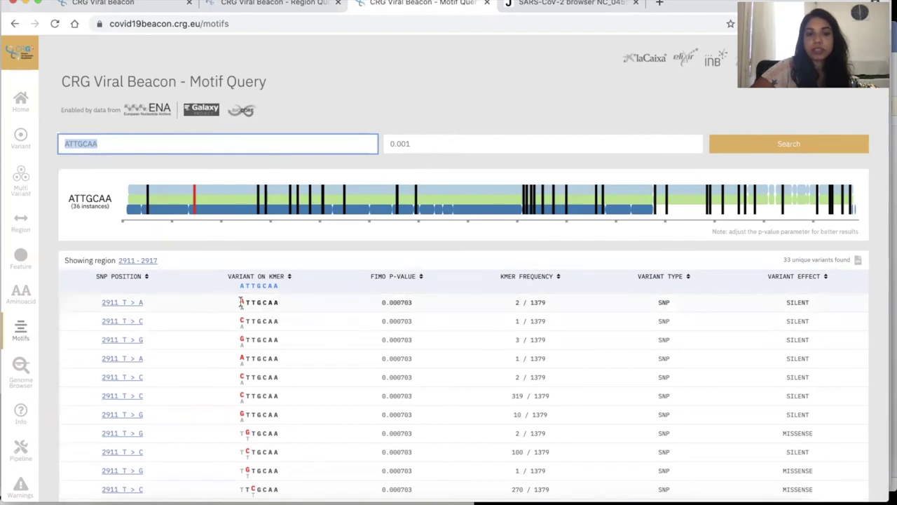
pyautogui.scroll(-2, 242, 340)
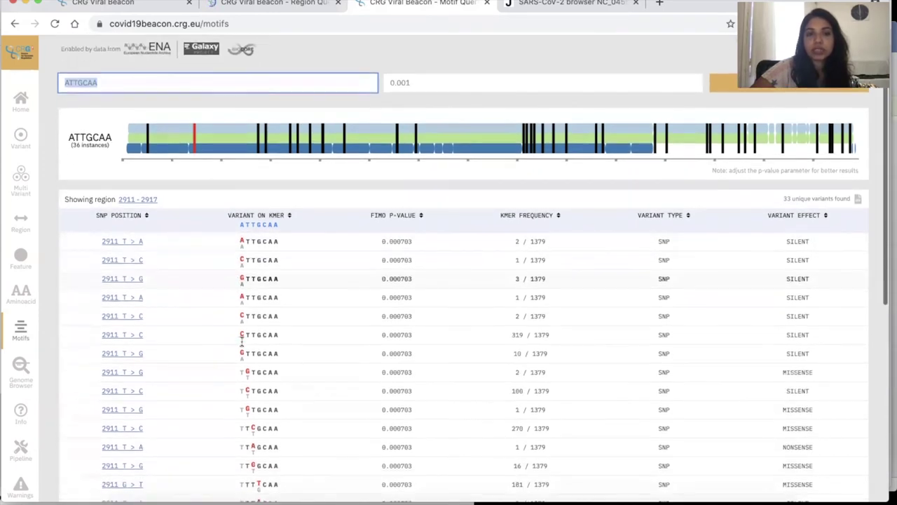
pyautogui.scroll(-1, 243, 328)
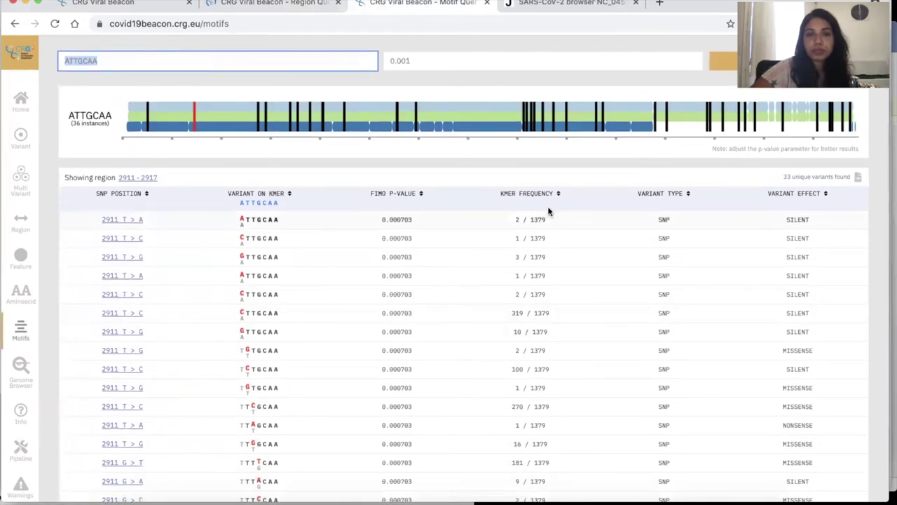
pyautogui.click(530, 11)
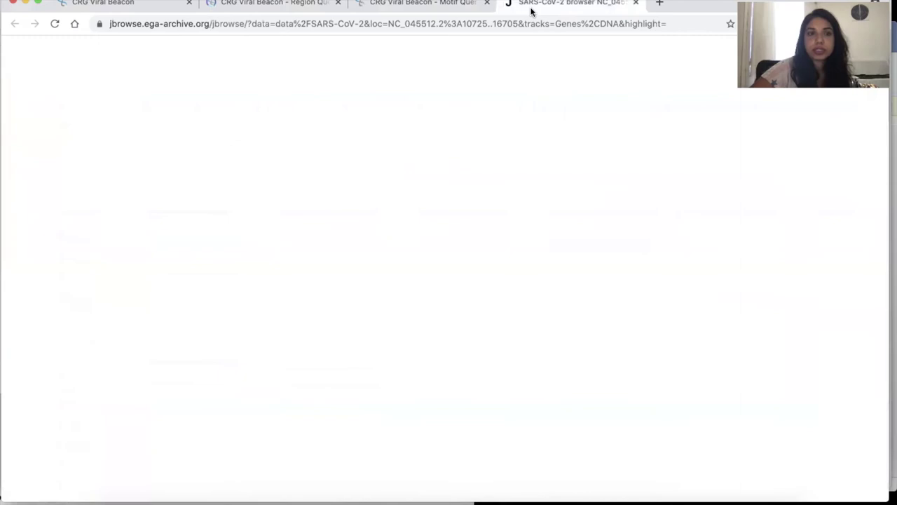
pyautogui.click(445, 7)
pyautogui.scroll(-2, 6, 411)
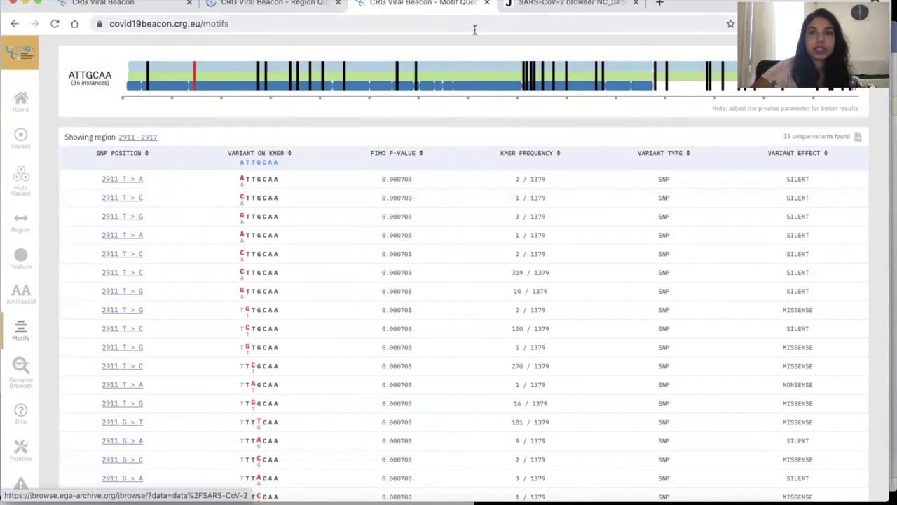
# Look through the Illumina_Alignments tracks by country in the SARS-CoV-2 genome browser, and return to the CRG Viral Beacon home page
pyautogui.click(531, 9)
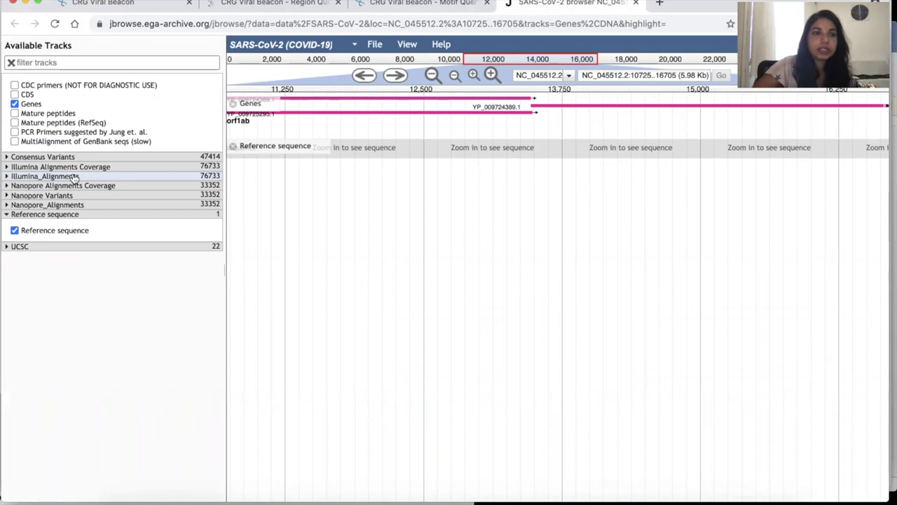
pyautogui.click(10, 178)
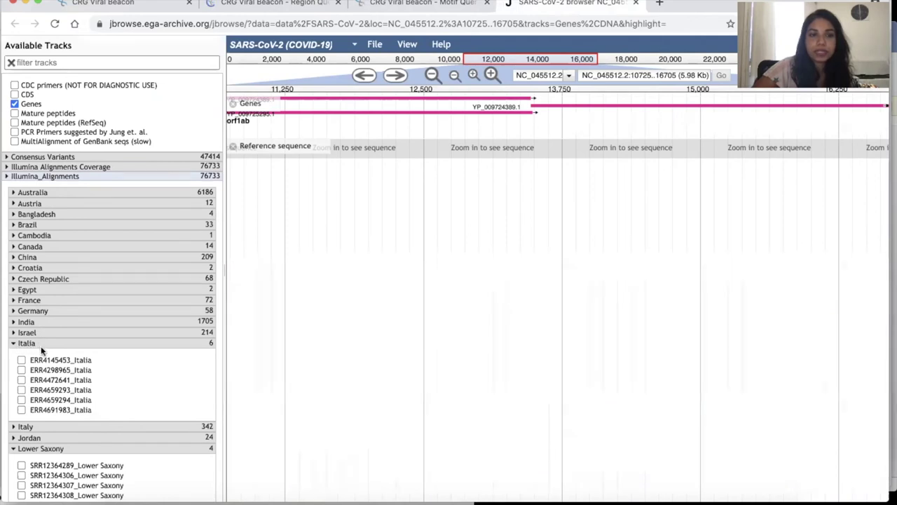
pyautogui.scroll(-2, 43, 350)
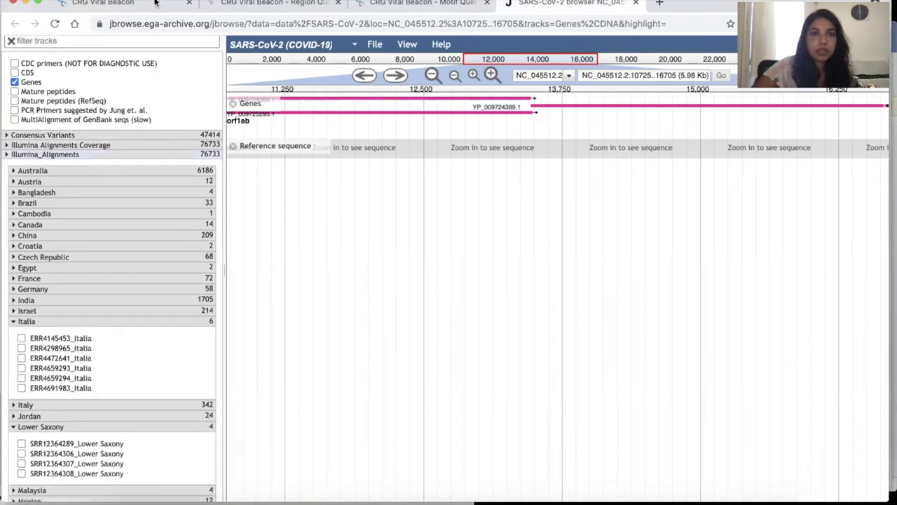
pyautogui.click(44, 155)
pyautogui.click(103, 4)
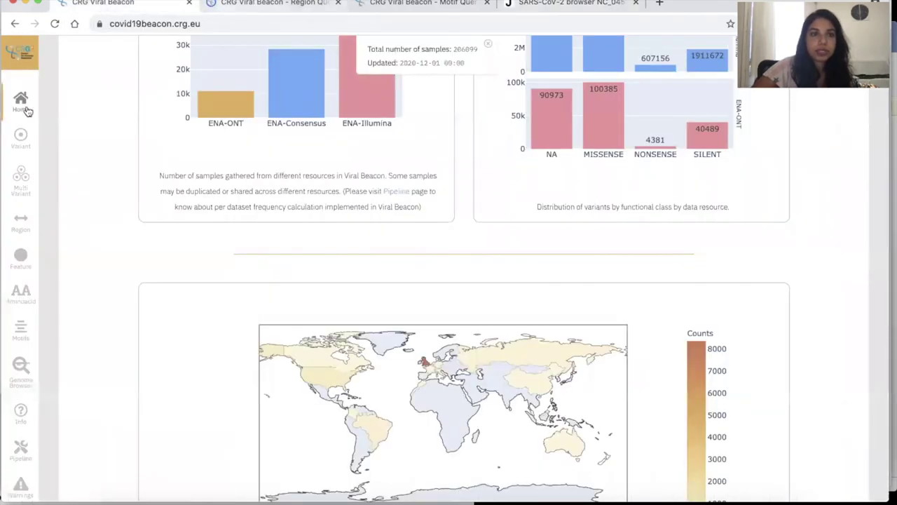
pyautogui.scroll(-1, 19, 363)
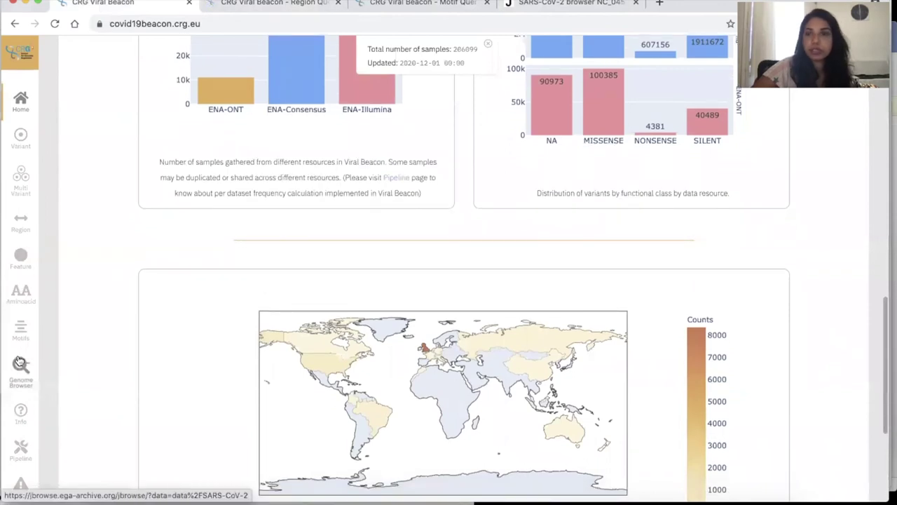